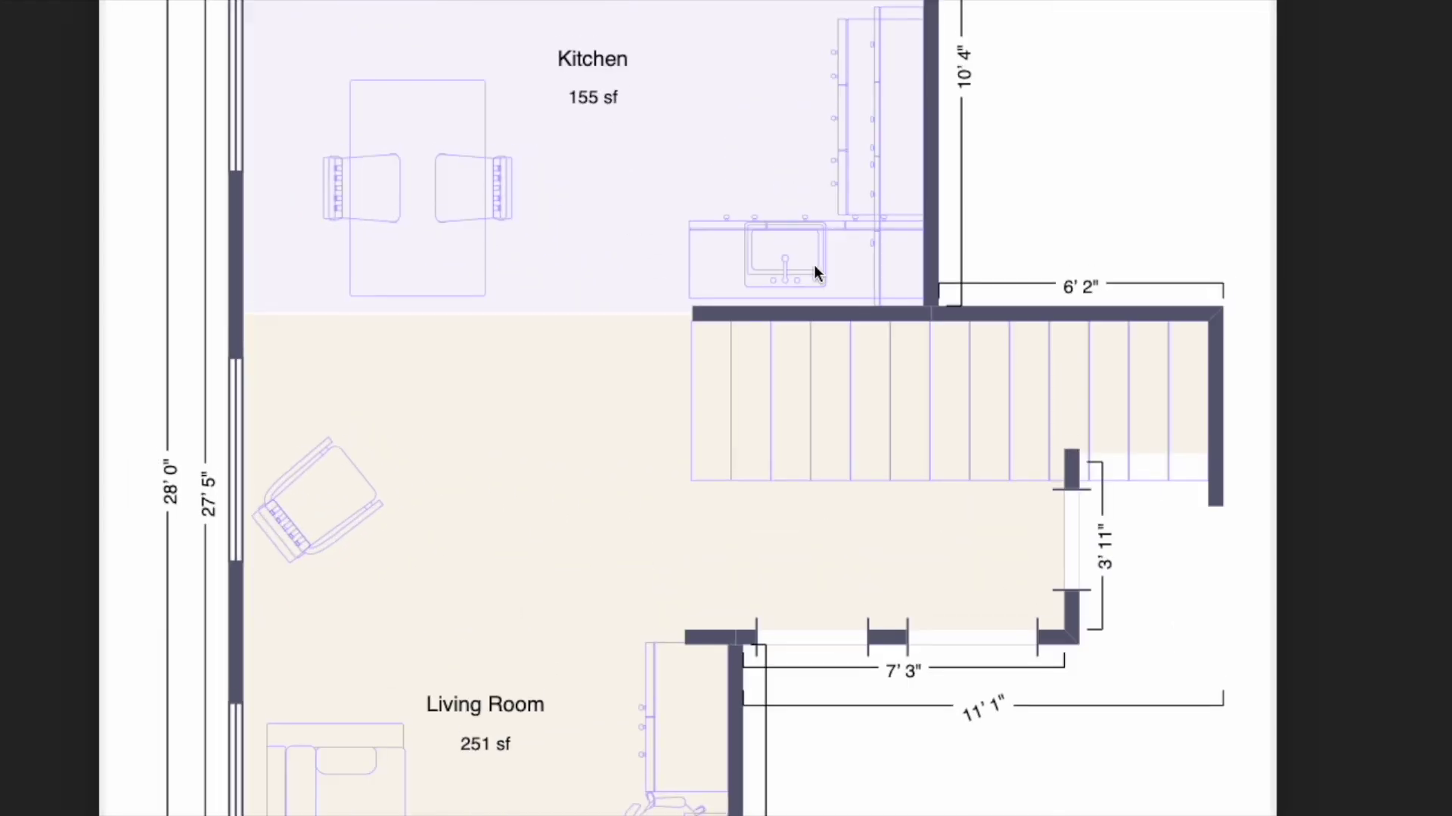
# - Scroll through the roughly 407 sf Room Plan image in Preview from top to bottom
pyautogui.scroll(5, 814, 268)
pyautogui.scroll(5, 816, 272)
pyautogui.scroll(5, 904, 380)
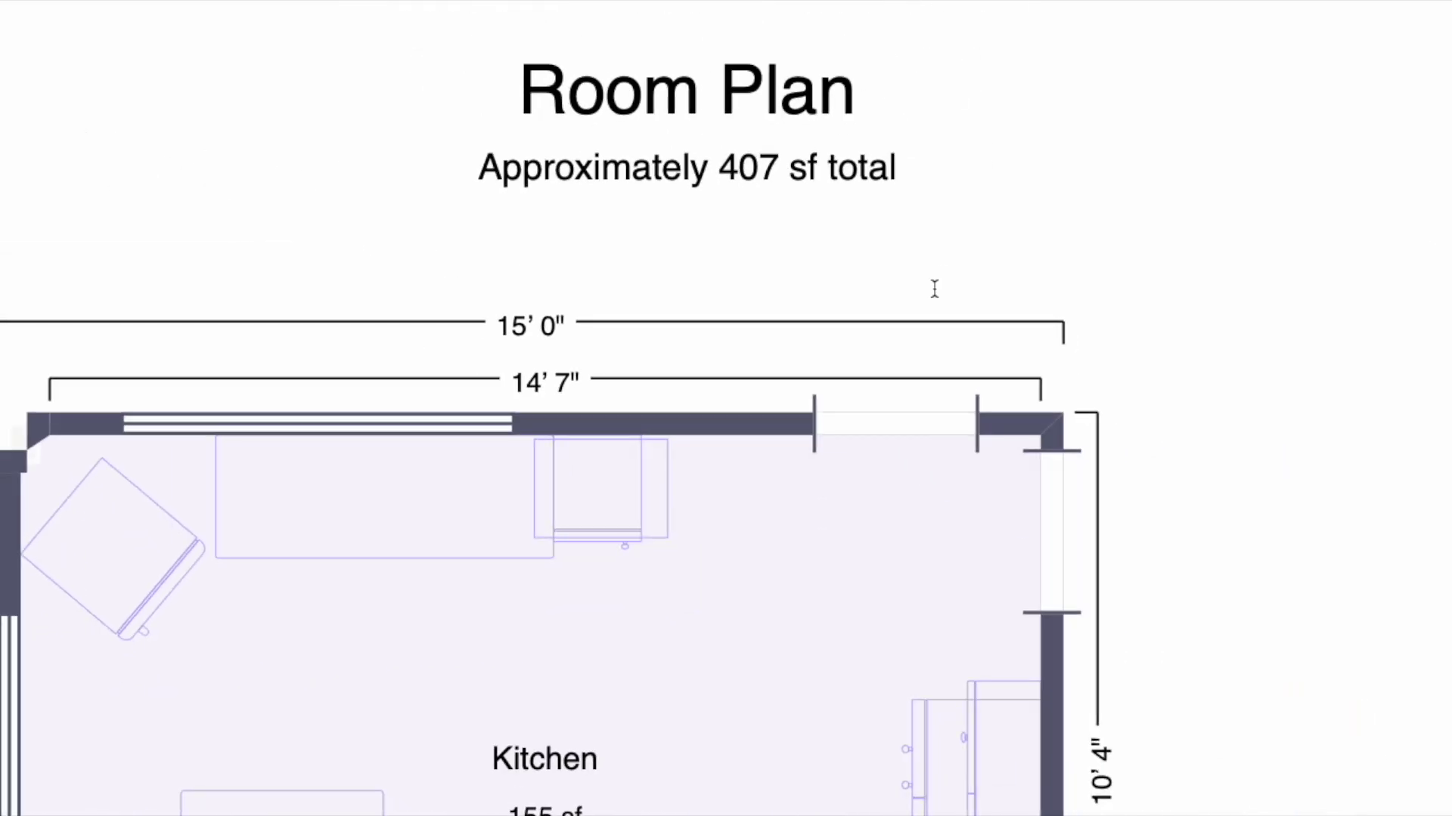
pyautogui.scroll(-10, 933, 285)
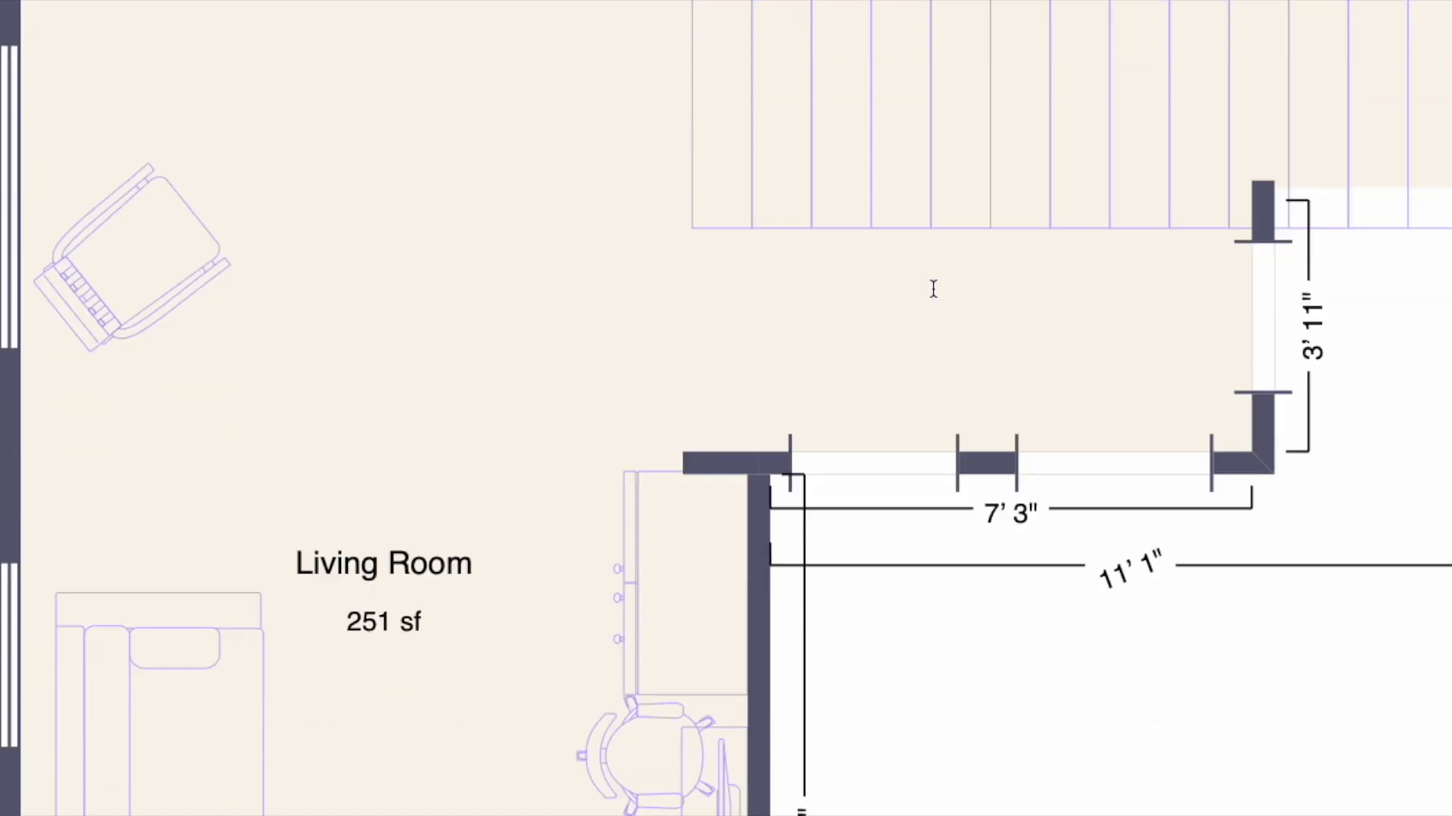
pyautogui.scroll(-8, 933, 288)
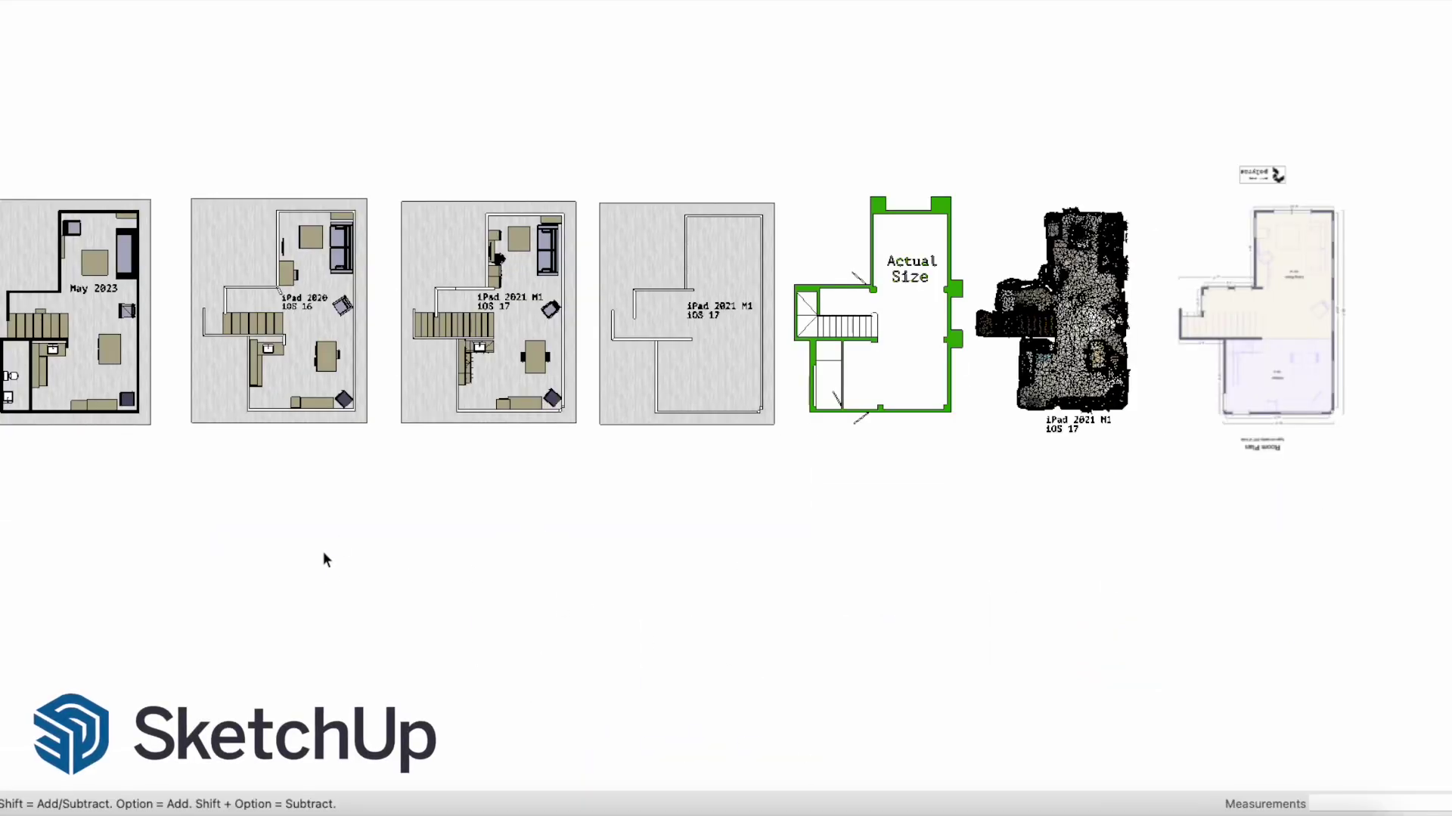
# - Zoom in on the iPad 2020 and iPad 2021 M1 scans and tilt them into 3D perspective
pyautogui.scroll(6, 278, 409)
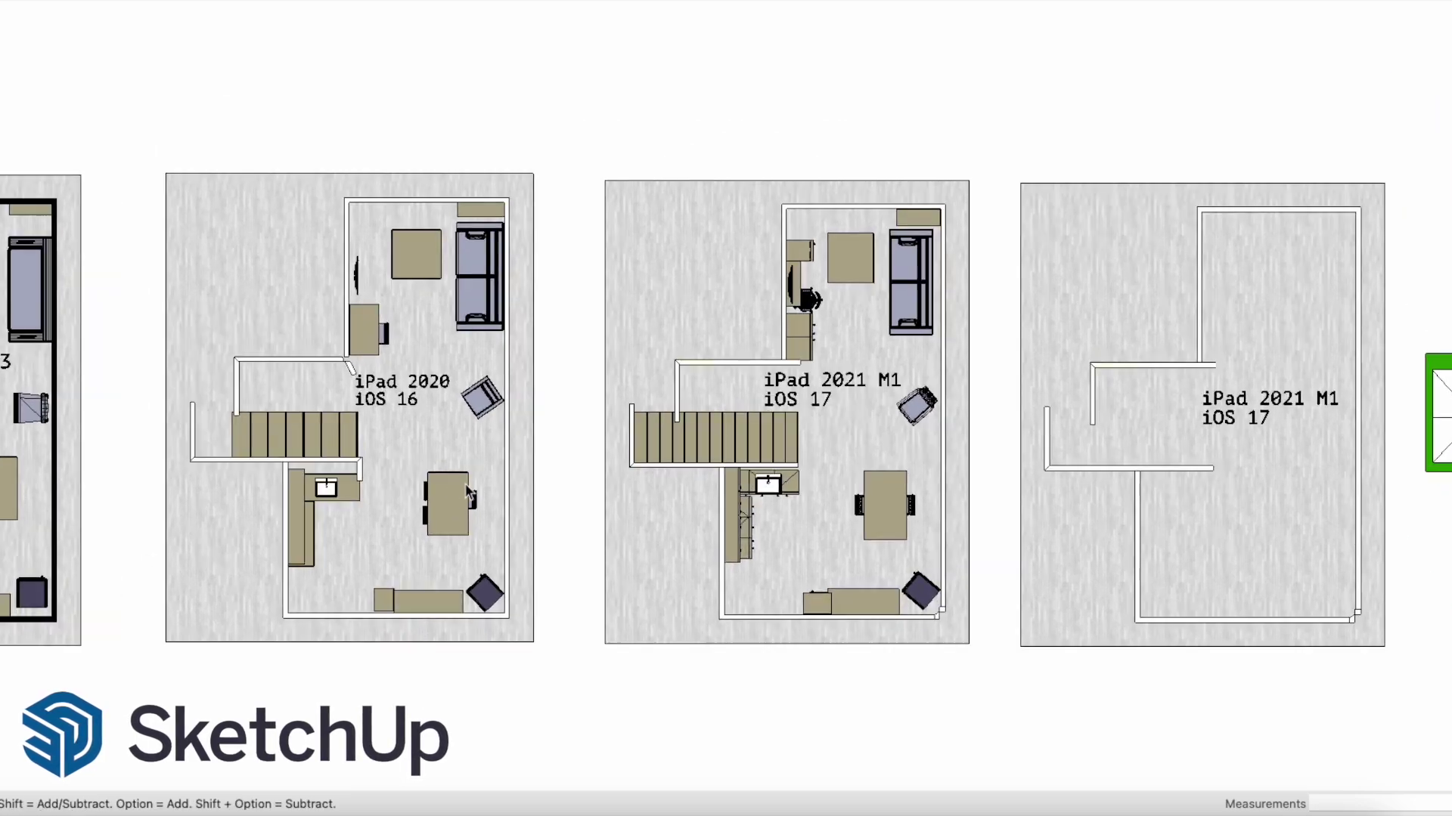
pyautogui.scroll(5, 469, 495)
pyautogui.keyDown('shift'); pyautogui.moveTo(465, 408); pyautogui.dragTo(467, 461, button='middle'); pyautogui.keyUp('shift')
pyautogui.moveTo(522, 520)
pyautogui.mouseDown(button='middle')
pyautogui.moveTo(541, 448)
pyautogui.moveTo(508, 409)
pyautogui.moveTo(646, 592)
pyautogui.mouseUp(button='middle')
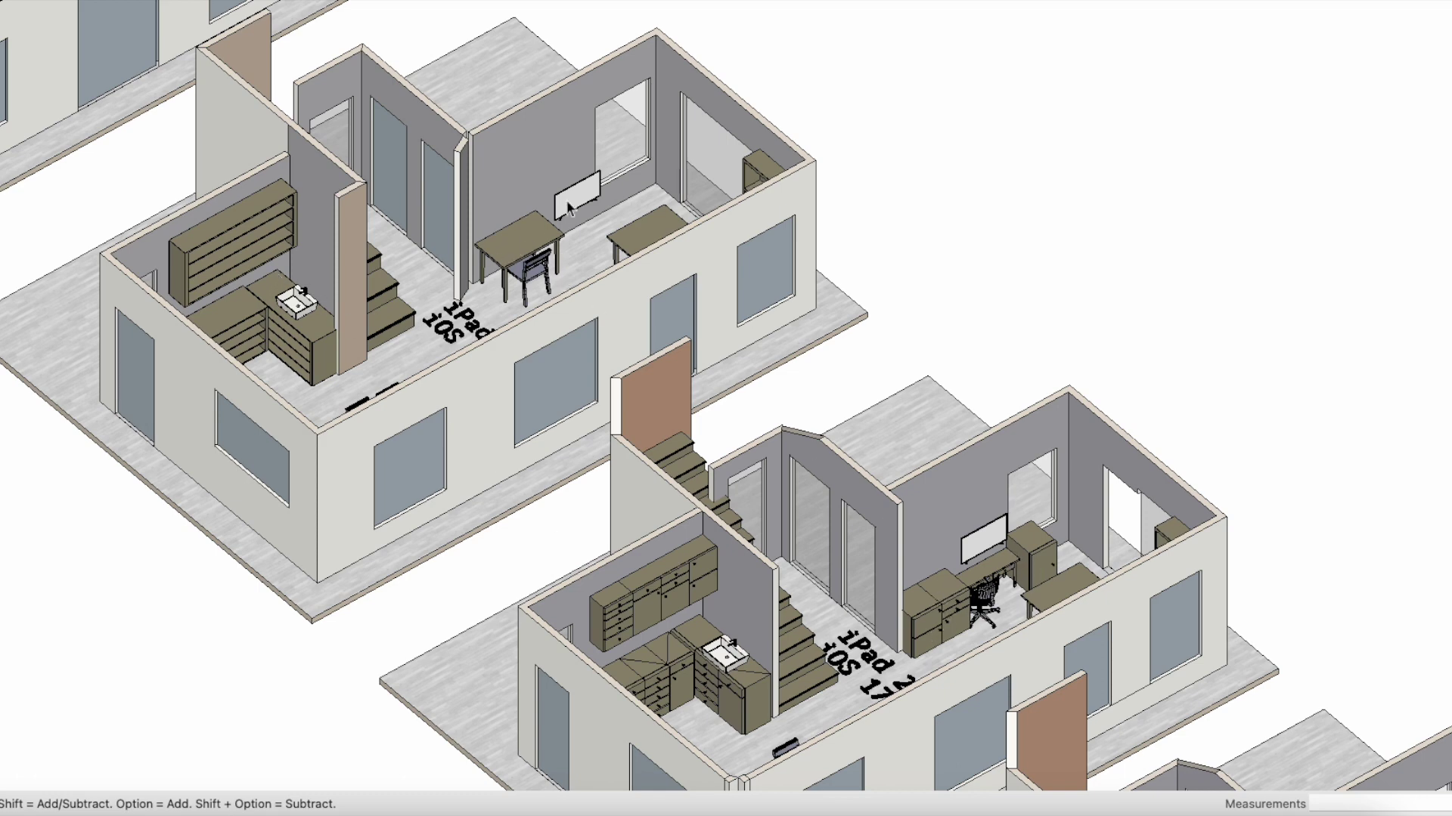
# - Orbit both scans from several angles, then snap to the exact Top standard view
pyautogui.moveTo(337, 163); pyautogui.dragTo(691, 294, button='middle')
pyautogui.moveTo(893, 365); pyautogui.dragTo(1015, 387, button='middle')
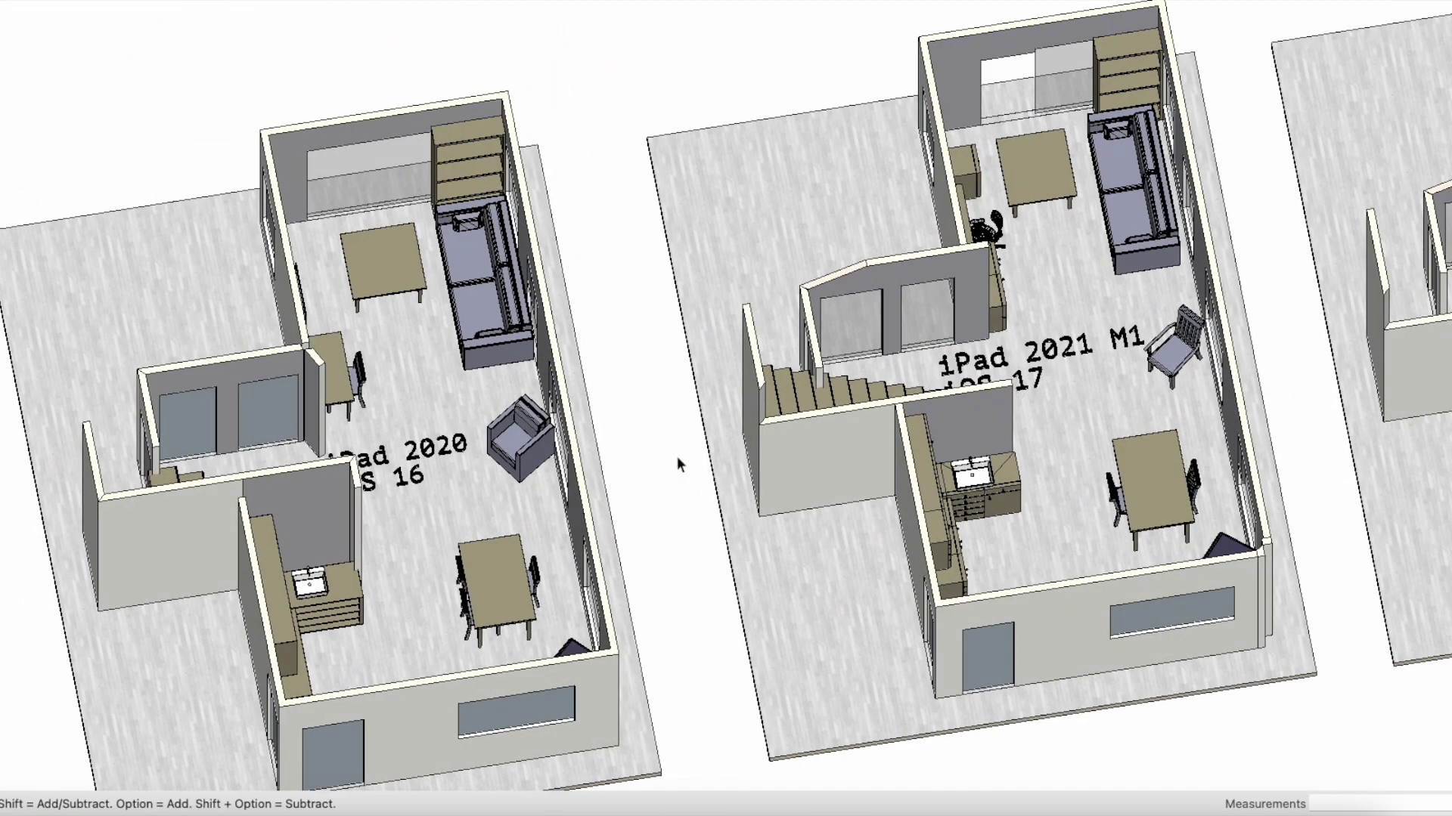
pyautogui.moveTo(670, 490); pyautogui.dragTo(850, 393, button='middle')
pyautogui.moveTo(719, 448); pyautogui.dragTo(446, 572, button='middle')
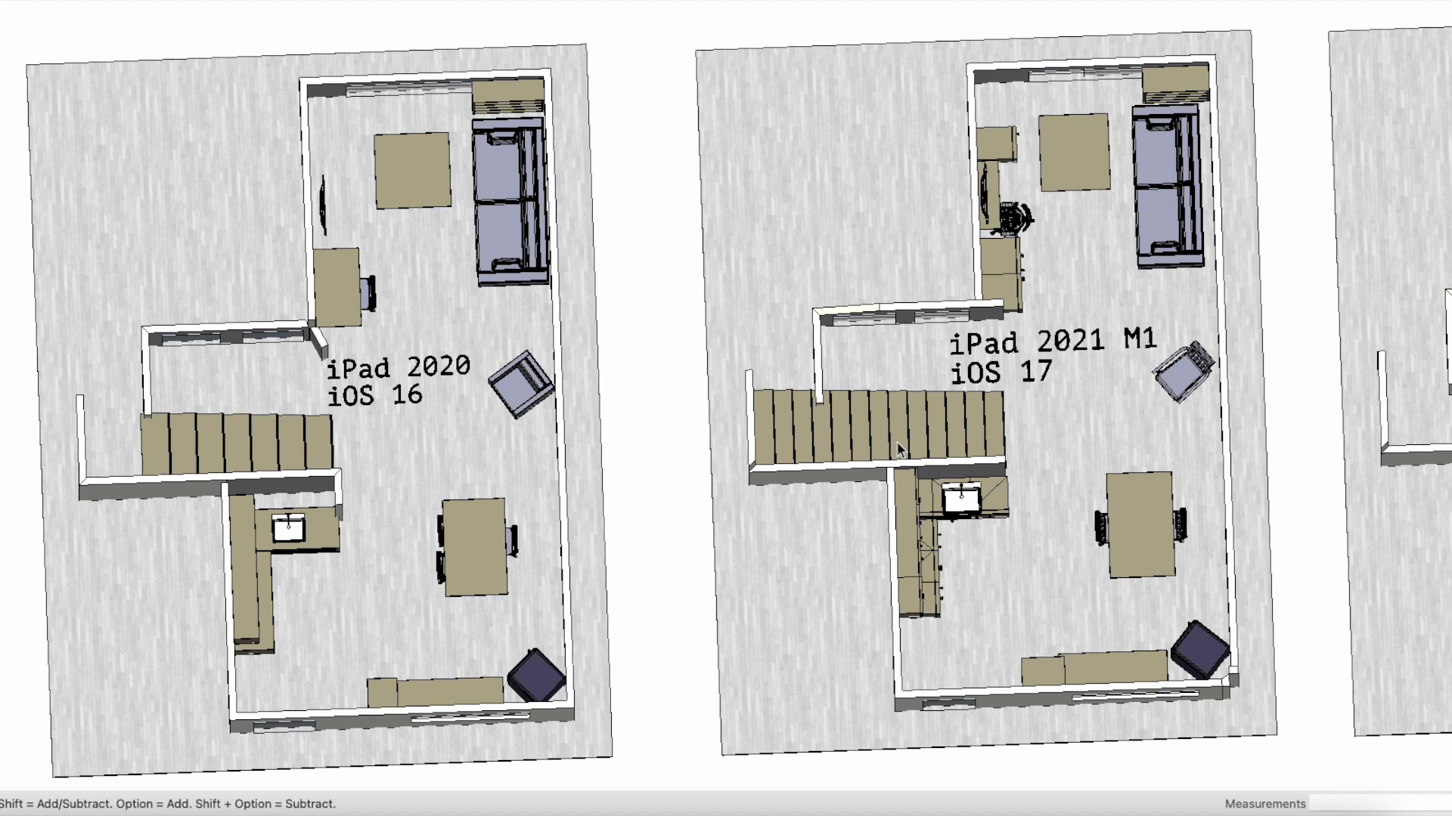
pyautogui.press('super+2')
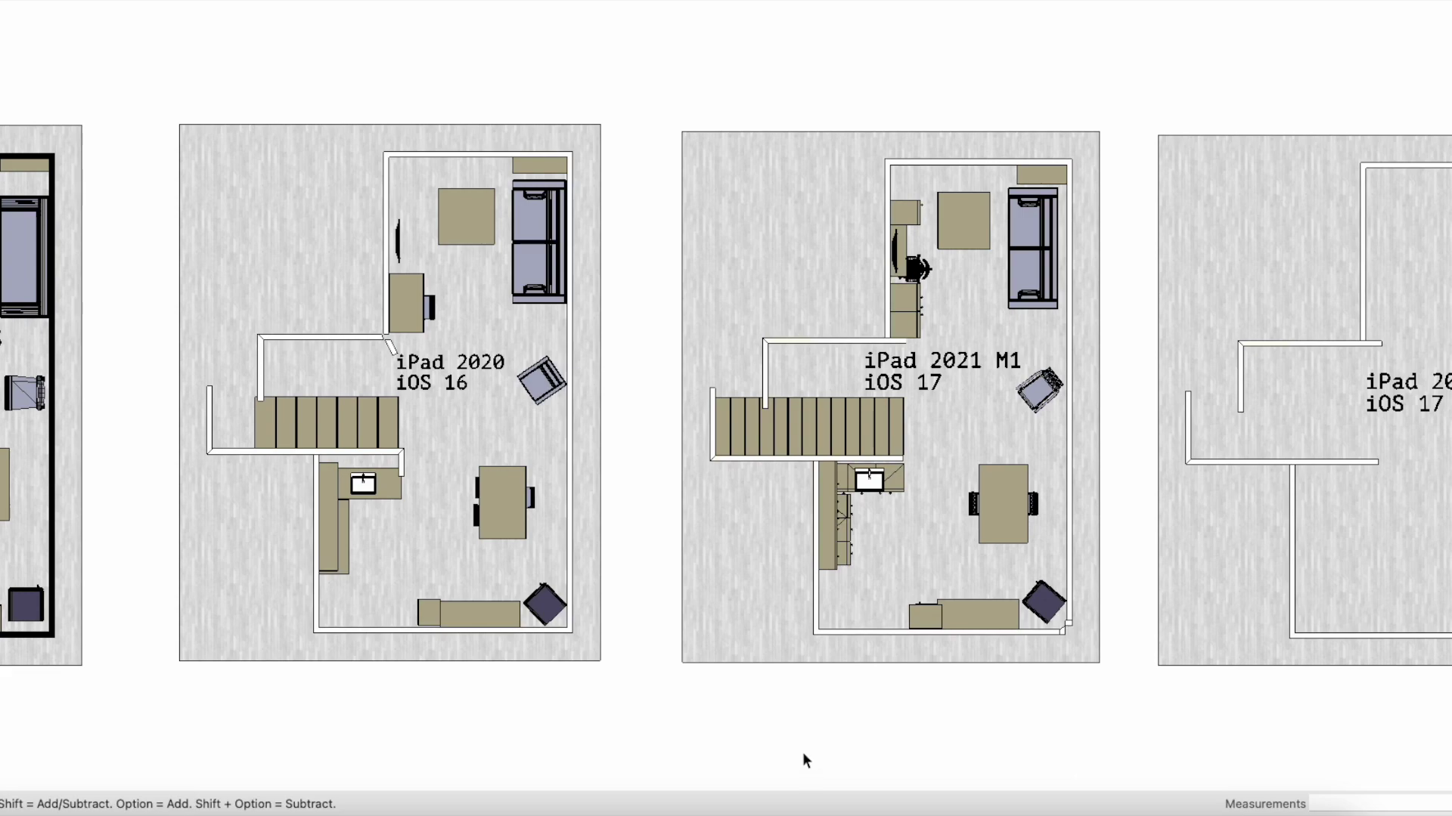
pyautogui.scroll(2, 774, 687)
pyautogui.keyDown('shift'); pyautogui.moveTo(812, 572); pyautogui.dragTo(804, 643, button='middle'); pyautogui.keyUp('shift')
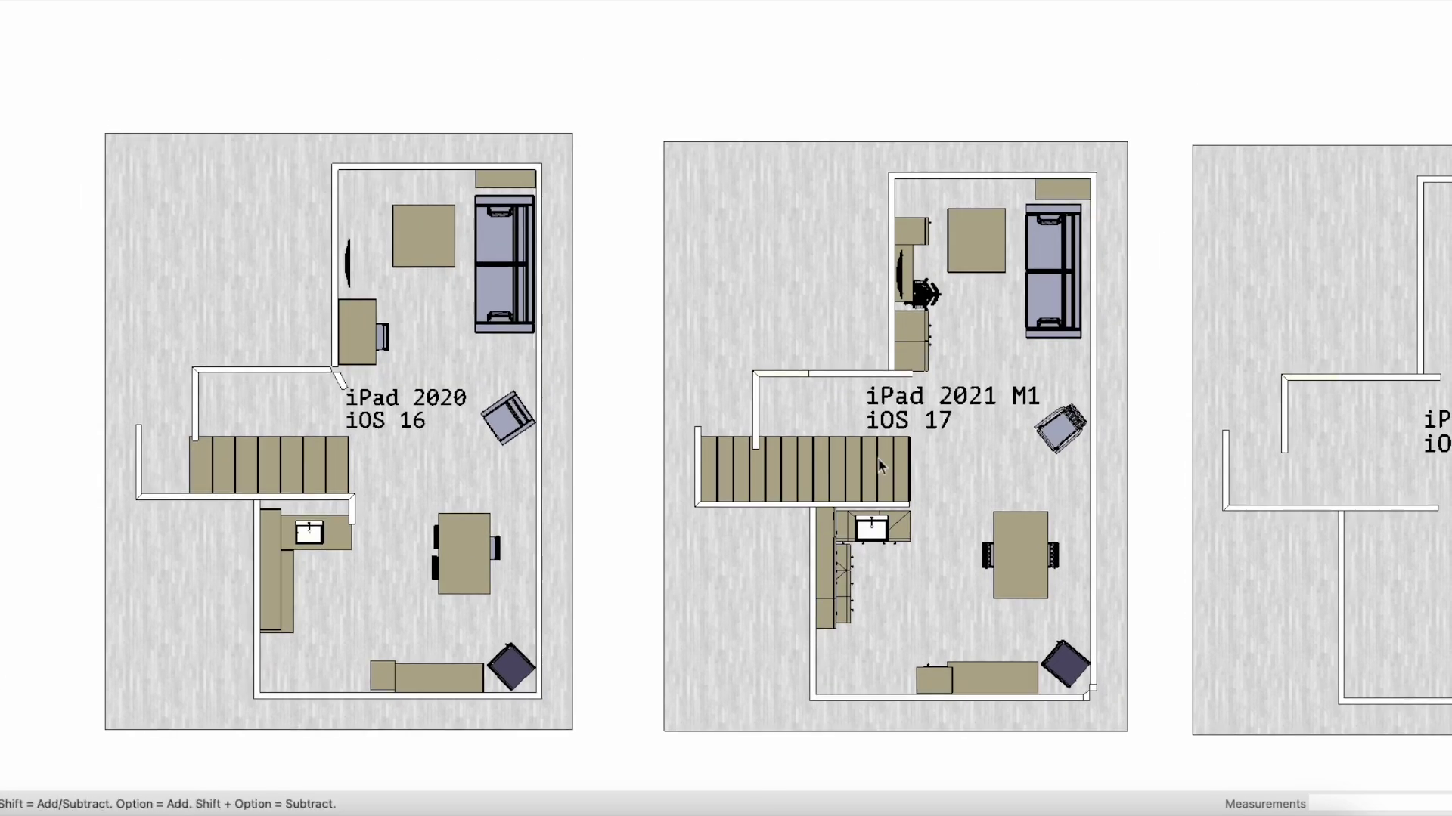
pyautogui.click(1073, 283)
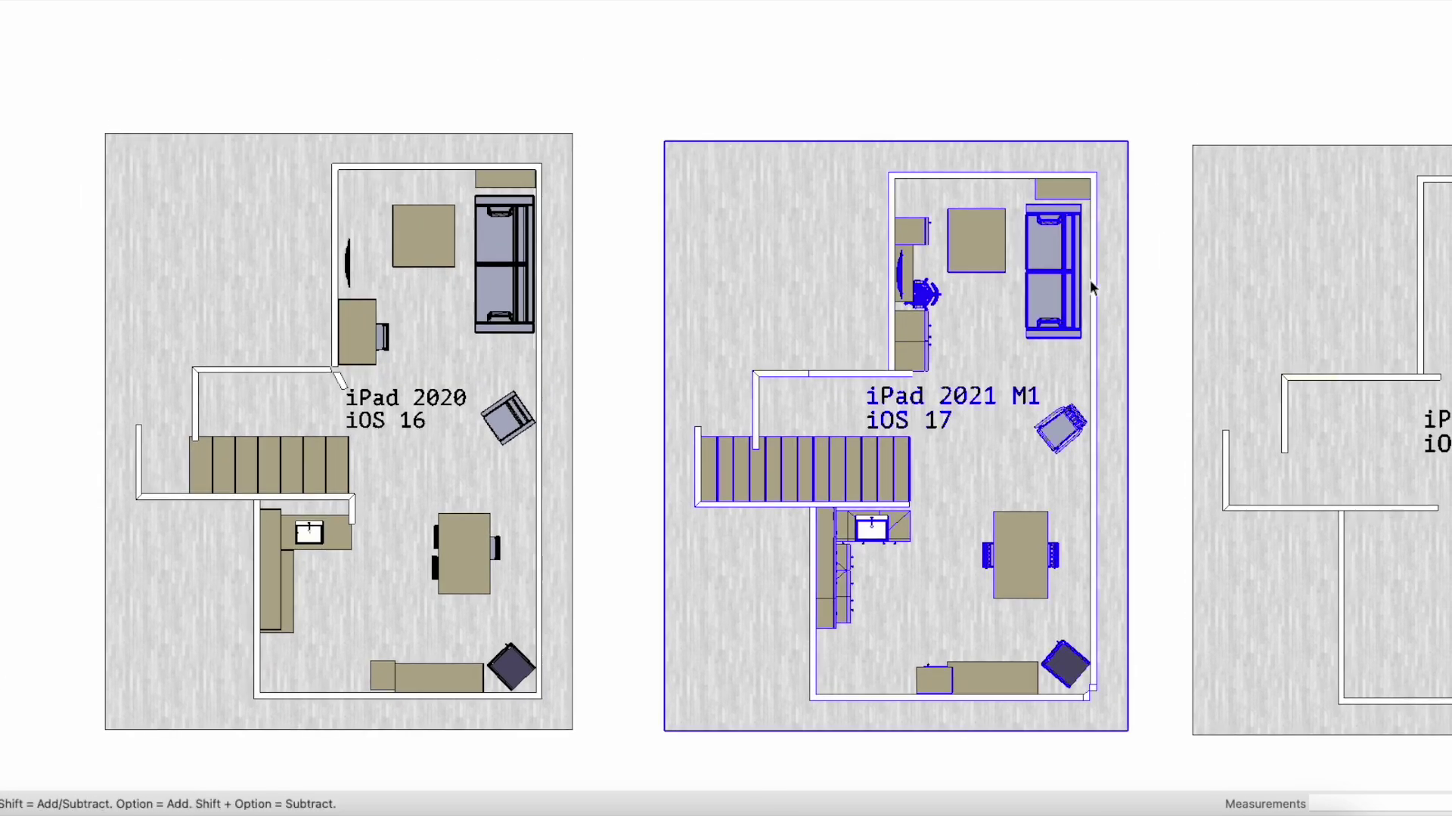
pyautogui.click(1156, 277)
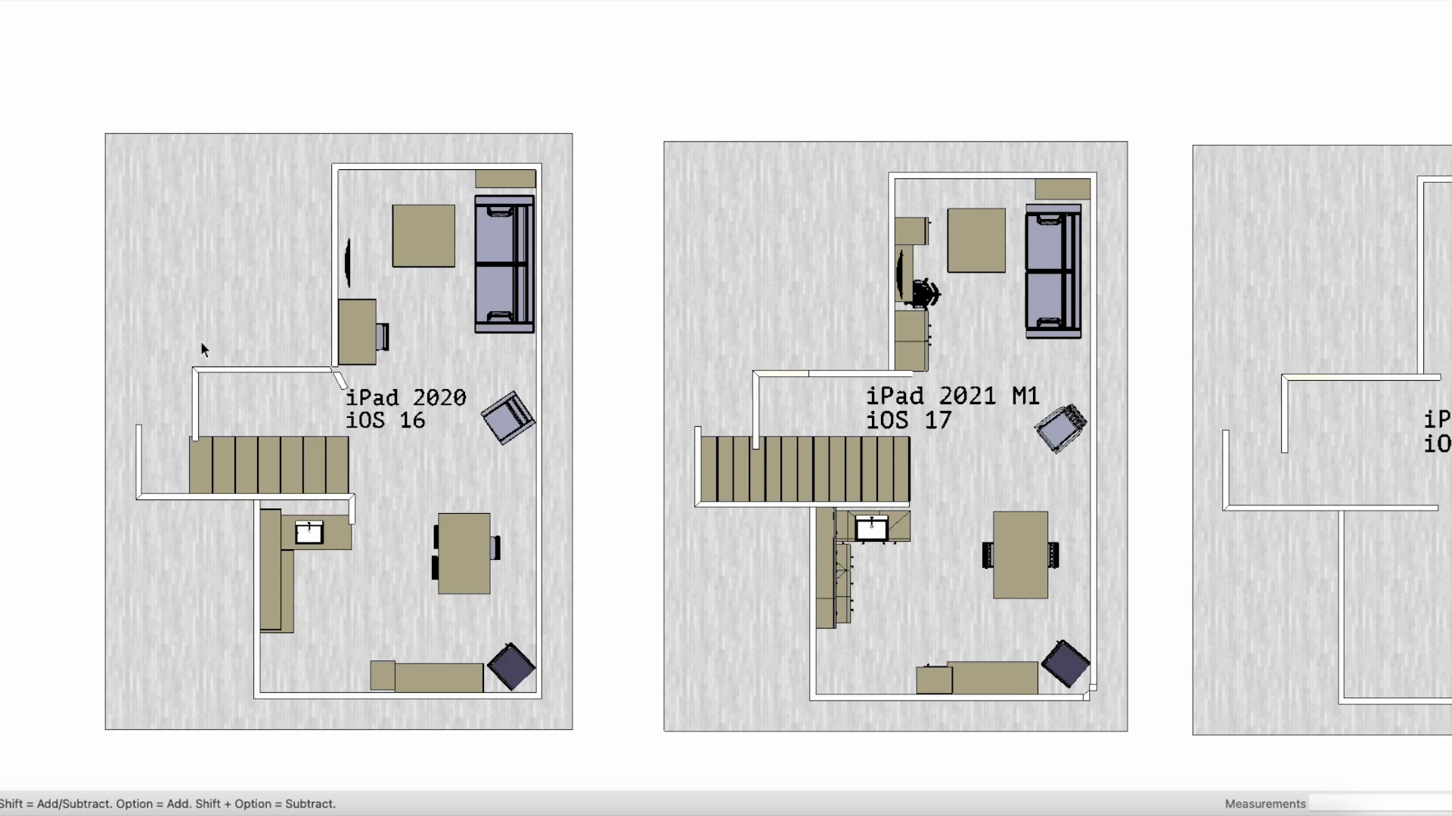
pyautogui.moveTo(541, 616); pyautogui.dragTo(355, 240, button='middle')
# - Zoom in and orbit the scanned rooms to several angles, ending near top-down
pyautogui.moveTo(353, 292); pyautogui.dragTo(506, 283, button='middle')
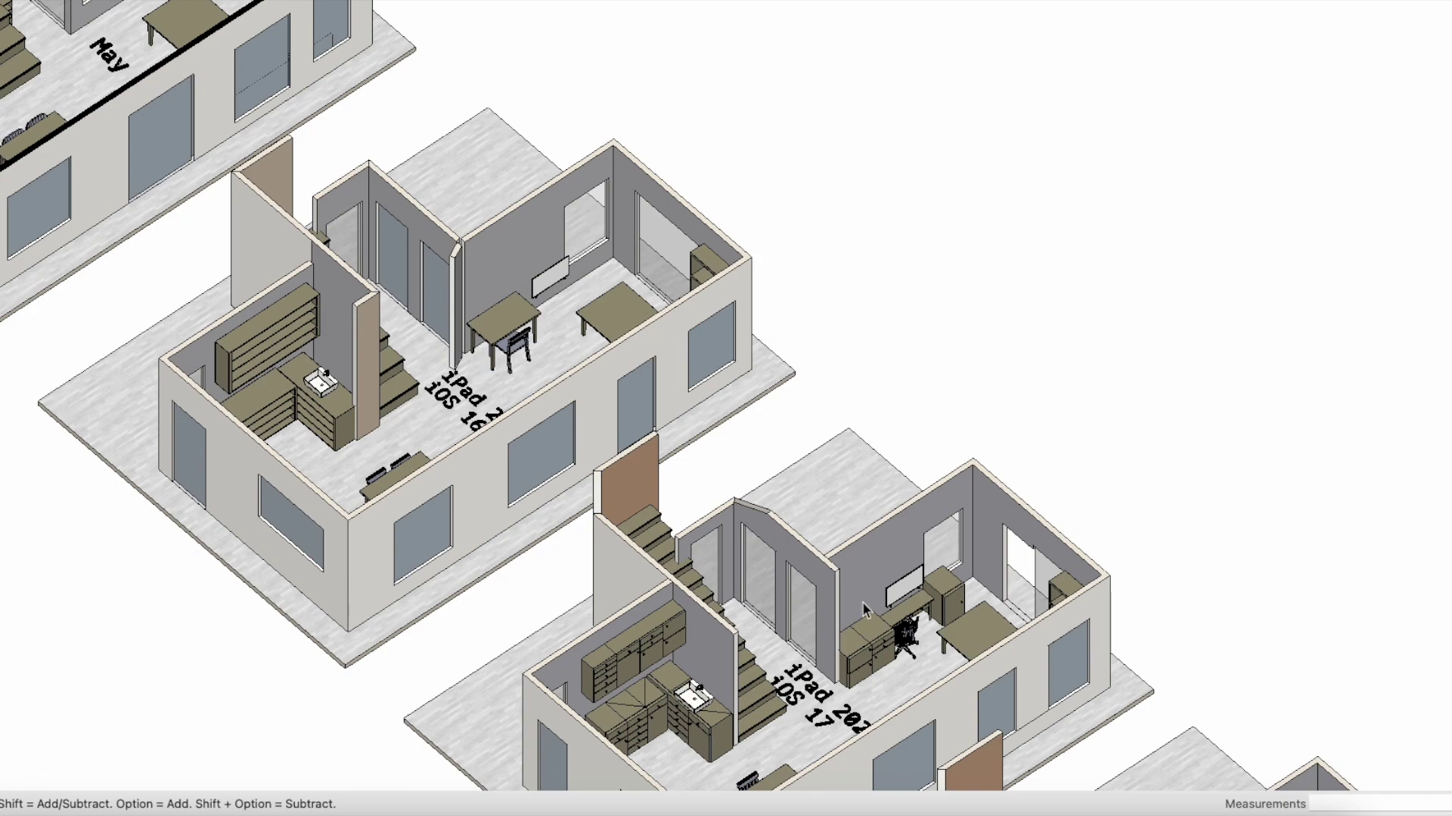
pyautogui.scroll(6, 864, 608)
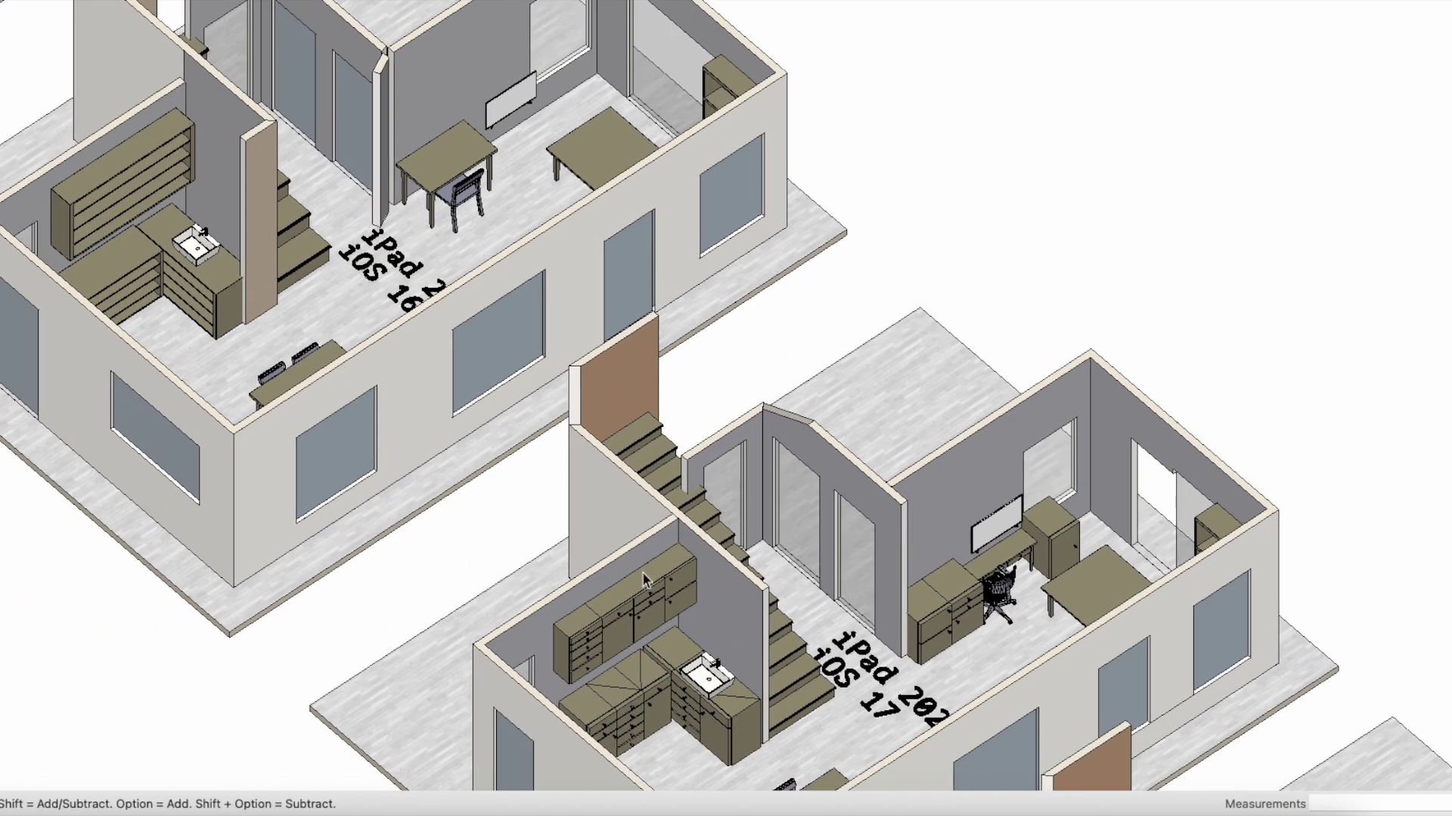
pyautogui.moveTo(642, 572); pyautogui.dragTo(764, 495, button='middle')
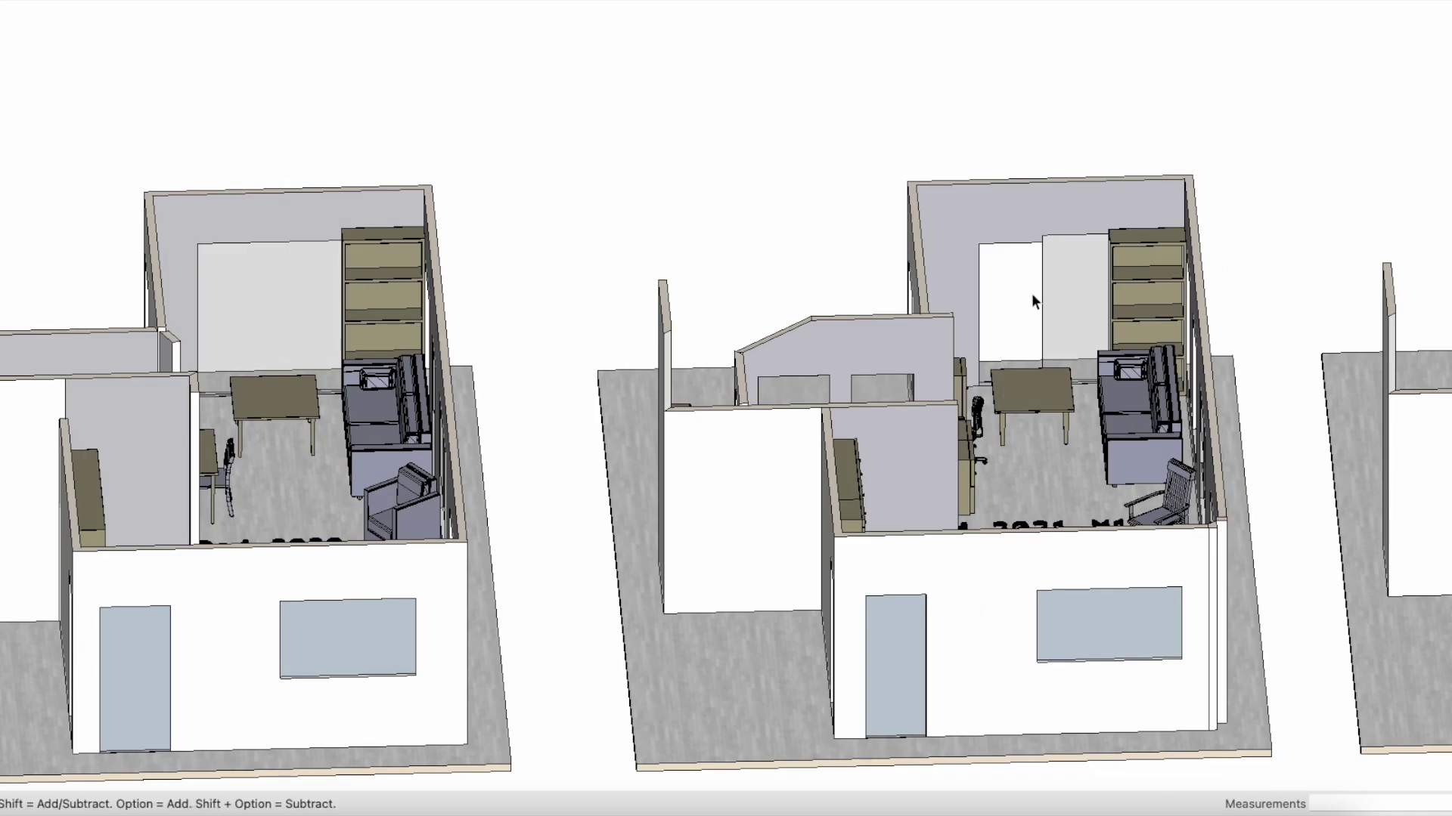
pyautogui.moveTo(1020, 385)
pyautogui.mouseDown(button='middle')
pyautogui.moveTo(784, 388)
pyautogui.moveTo(885, 530)
pyautogui.moveTo(983, 415)
pyautogui.moveTo(1030, 661)
pyautogui.moveTo(777, 509)
pyautogui.moveTo(1130, 363)
pyautogui.moveTo(1049, 527)
pyautogui.moveTo(1082, 379)
pyautogui.mouseUp(button='middle')
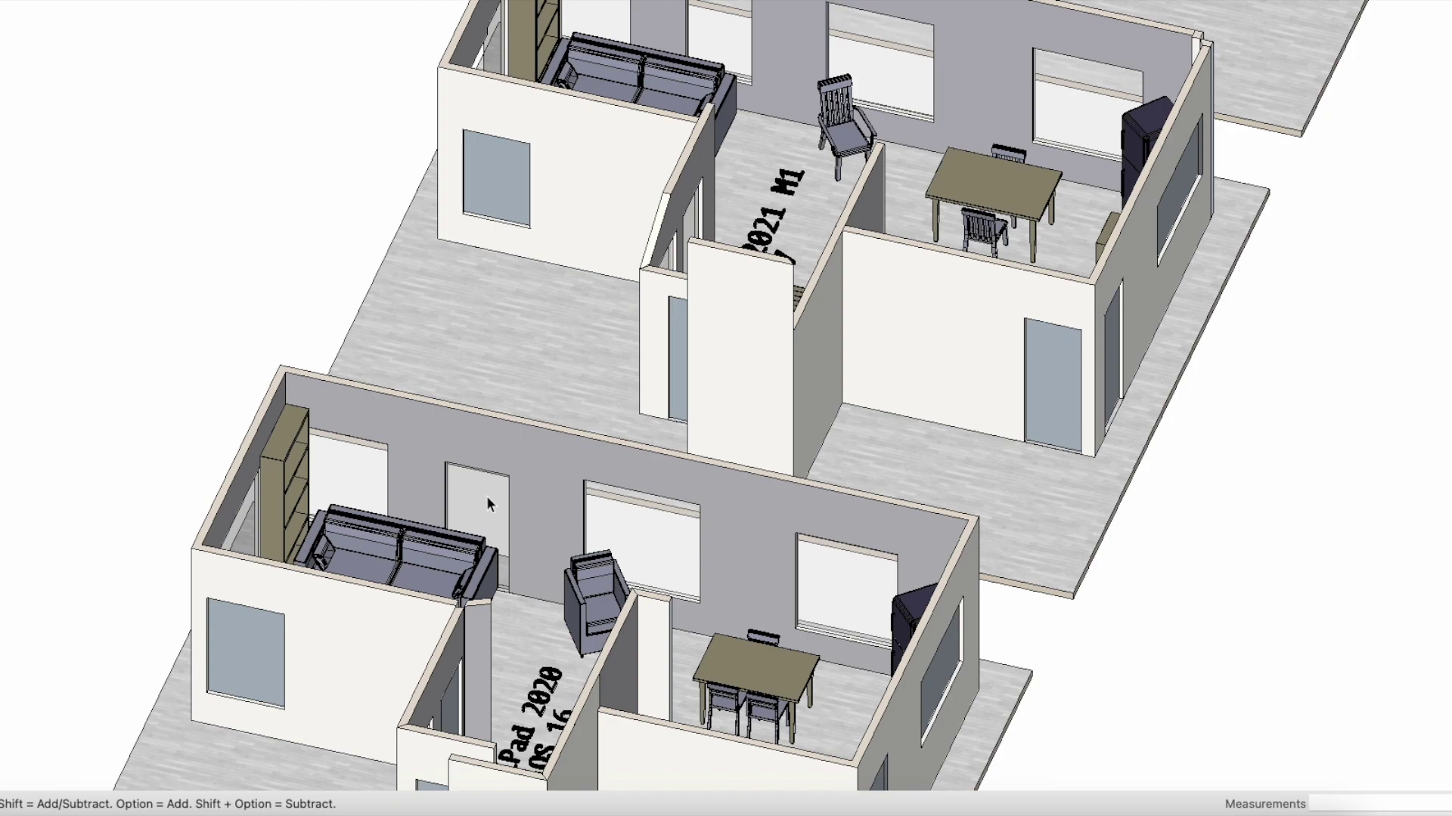
# - Select the lower apartment group and inspect the apartments from the opposite isometric side and low angles
pyautogui.click(499, 575)
pyautogui.keyDown('shift'); pyautogui.moveTo(746, 105); pyautogui.dragTo(691, 361, button='middle'); pyautogui.keyUp('shift')
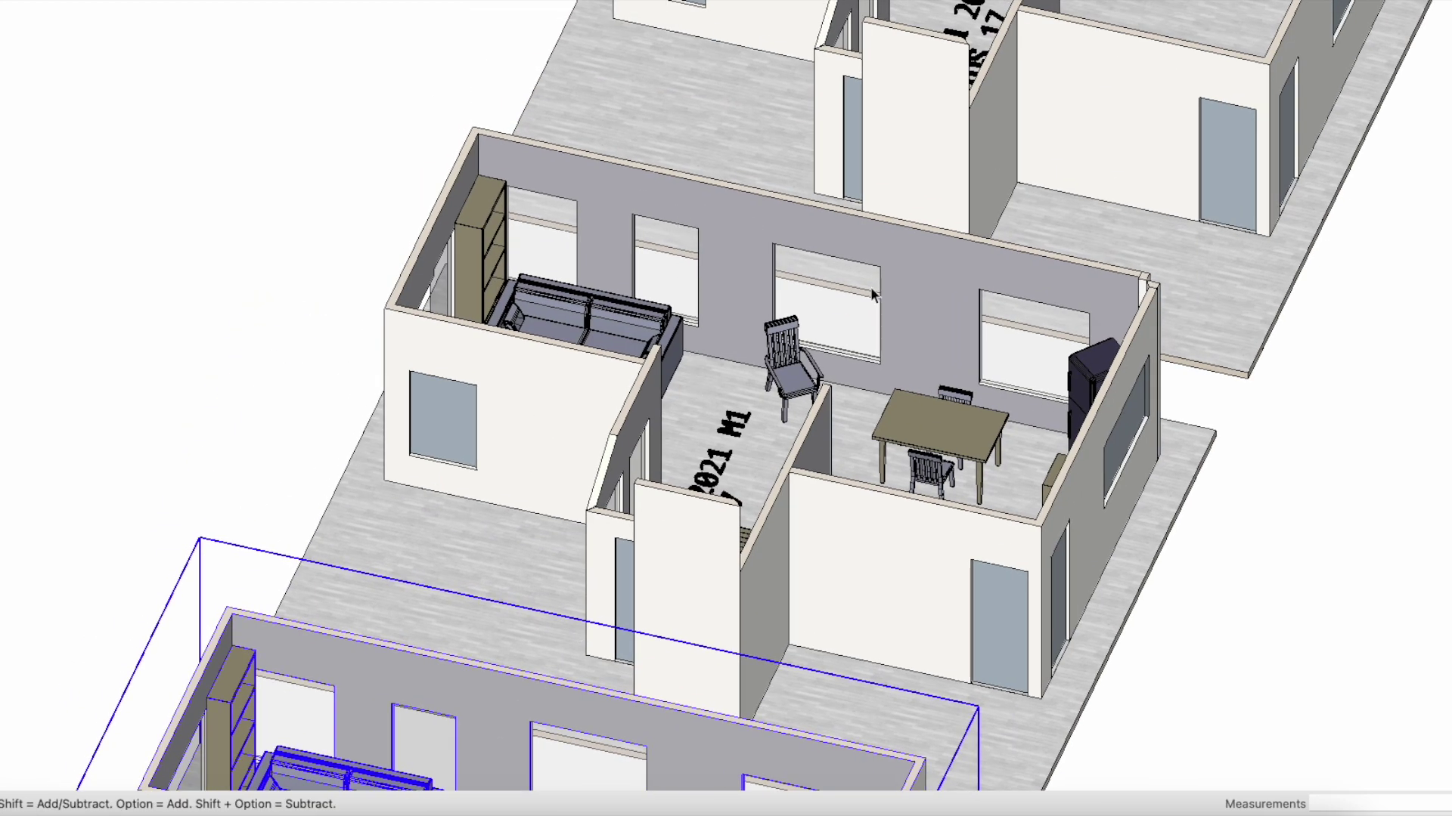
pyautogui.moveTo(986, 360); pyautogui.dragTo(544, 325, button='middle')
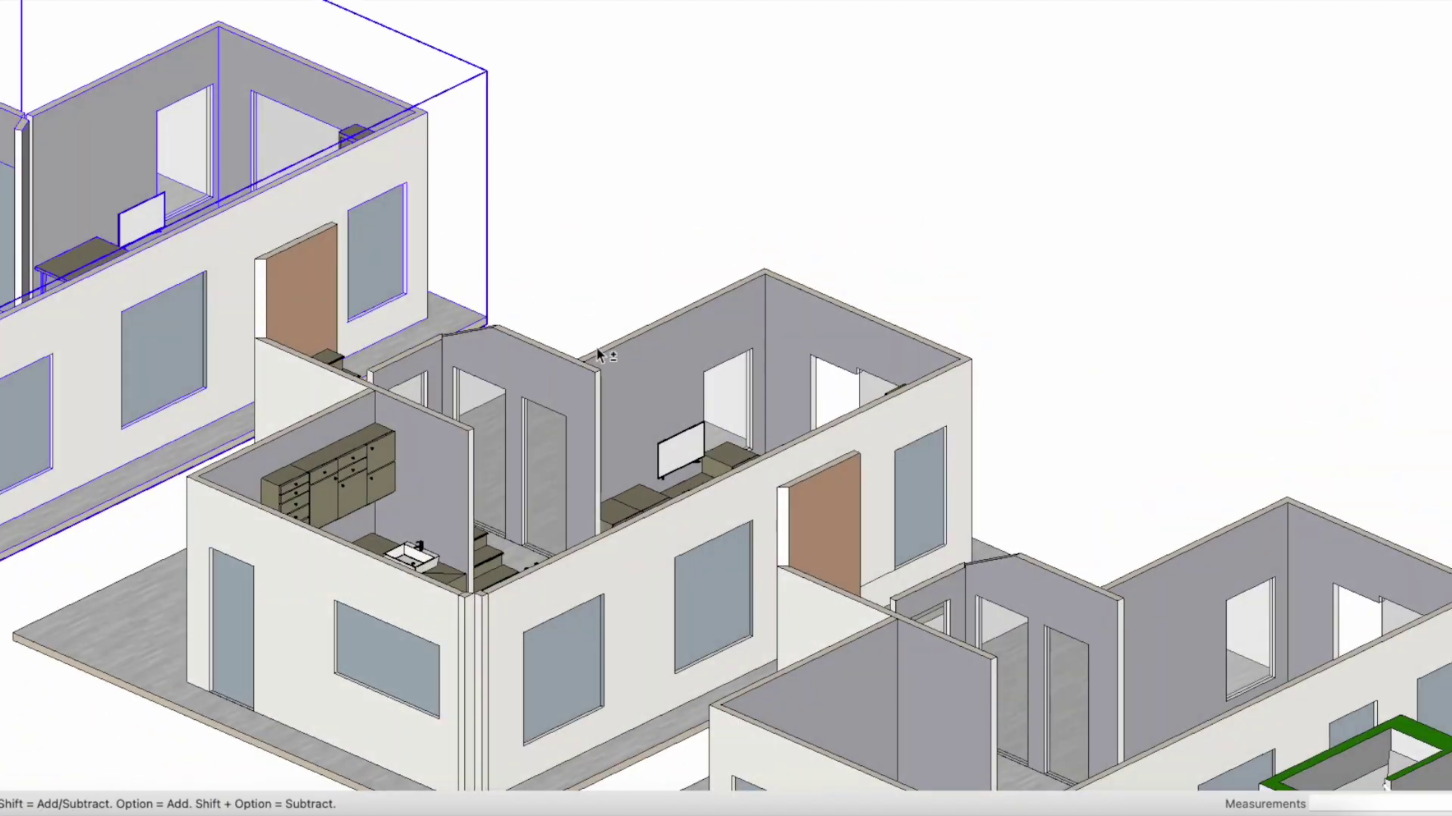
pyautogui.scroll(3, 700, 233)
pyautogui.moveTo(700, 233)
pyautogui.mouseDown(button='middle')
pyautogui.moveTo(836, 327)
pyautogui.moveTo(716, 421)
pyautogui.moveTo(939, 467)
pyautogui.mouseUp(button='middle')
pyautogui.moveTo(1266, 484)
pyautogui.mouseDown(button='middle')
pyautogui.moveTo(1096, 408)
pyautogui.moveTo(968, 325)
pyautogui.moveTo(875, 249)
pyautogui.moveTo(890, 236)
pyautogui.mouseUp(button='middle')
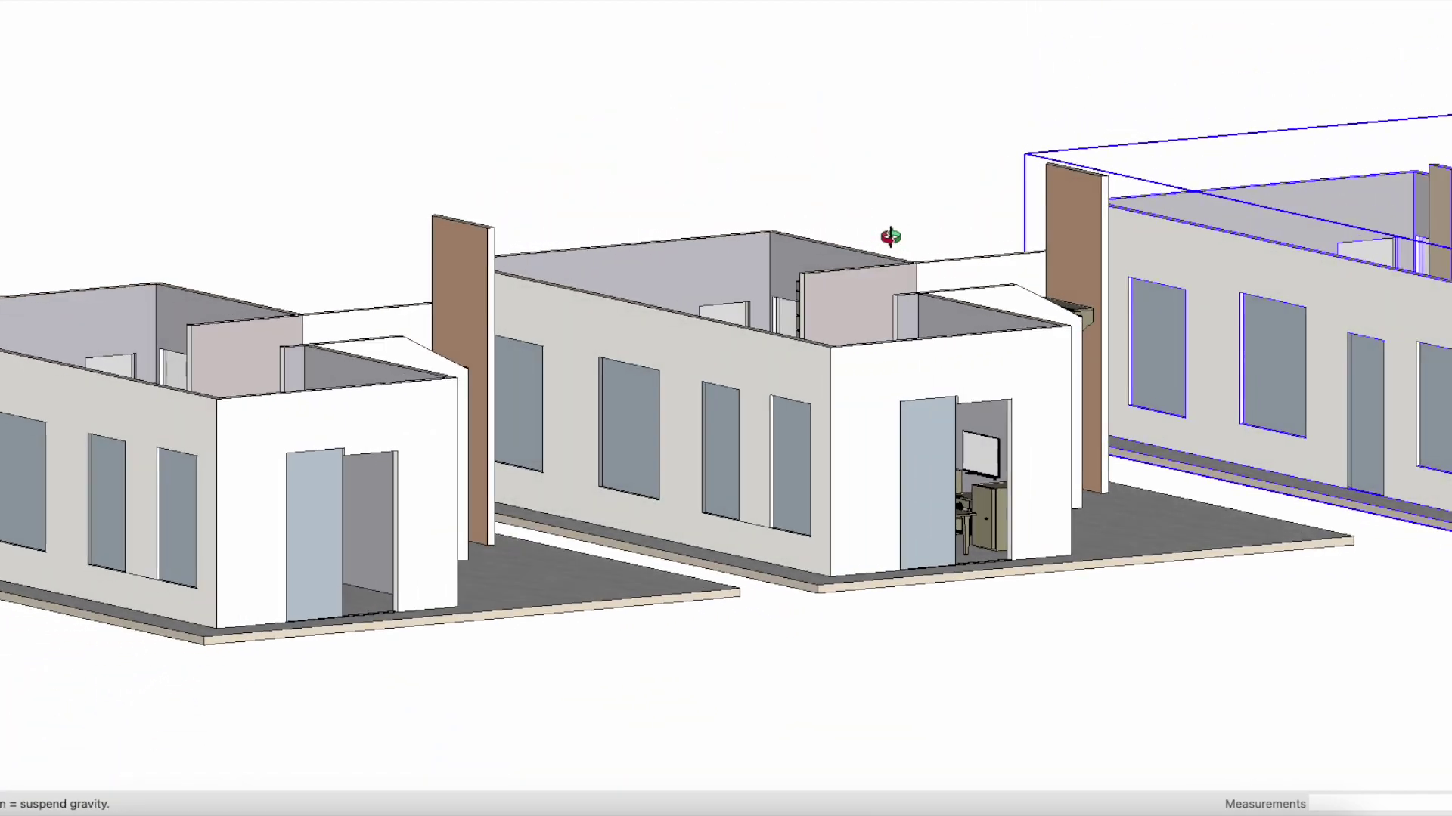
pyautogui.keyDown('shift'); pyautogui.moveTo(1139, 349); pyautogui.dragTo(648, 402, button='middle'); pyautogui.keyUp('shift')
# - Clear the selection, view the living rooms with sofas, then zoom out to include the Actual Size plan
pyautogui.click(986, 665)
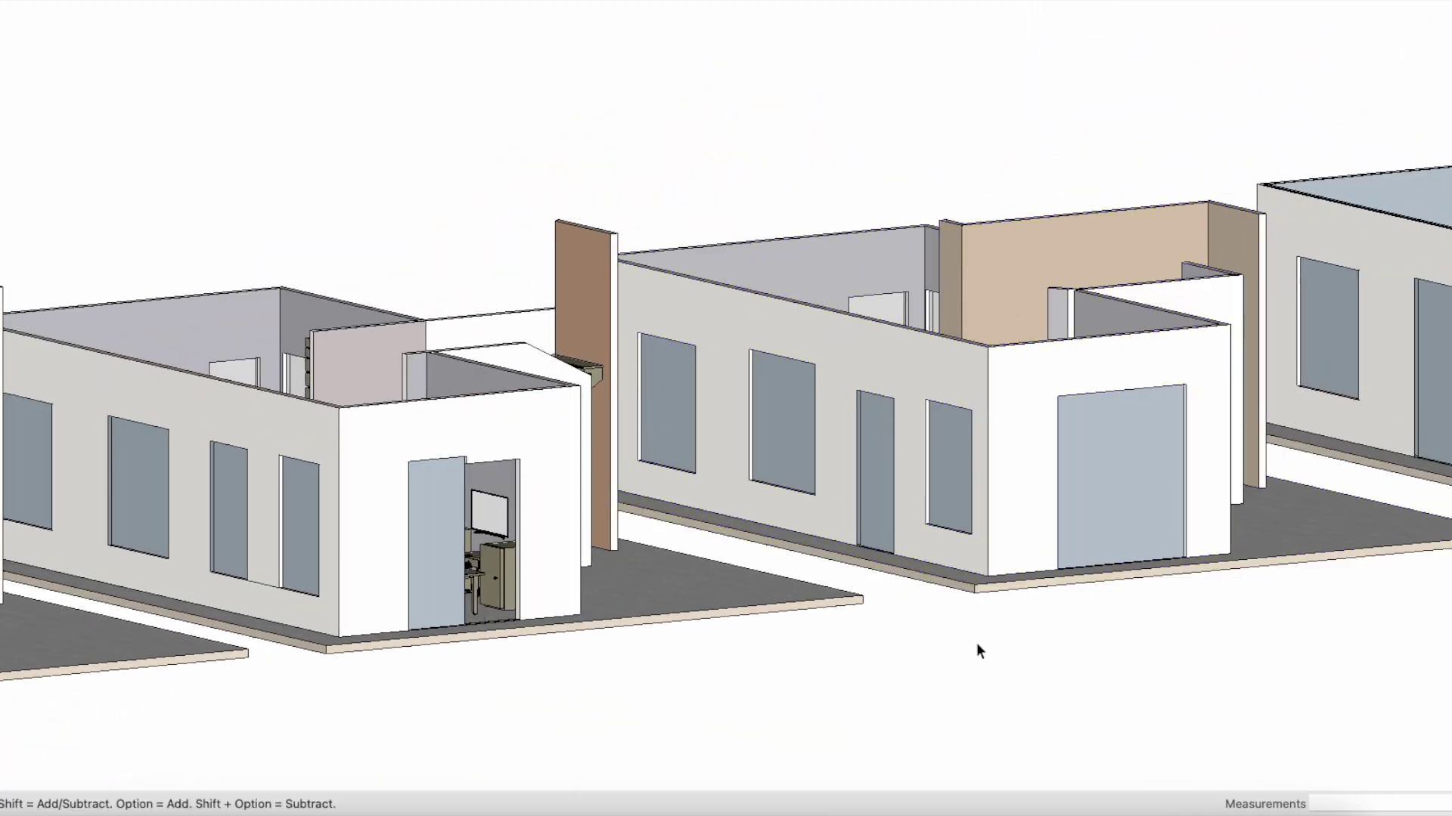
pyautogui.moveTo(511, 497); pyautogui.dragTo(435, 539, button='middle')
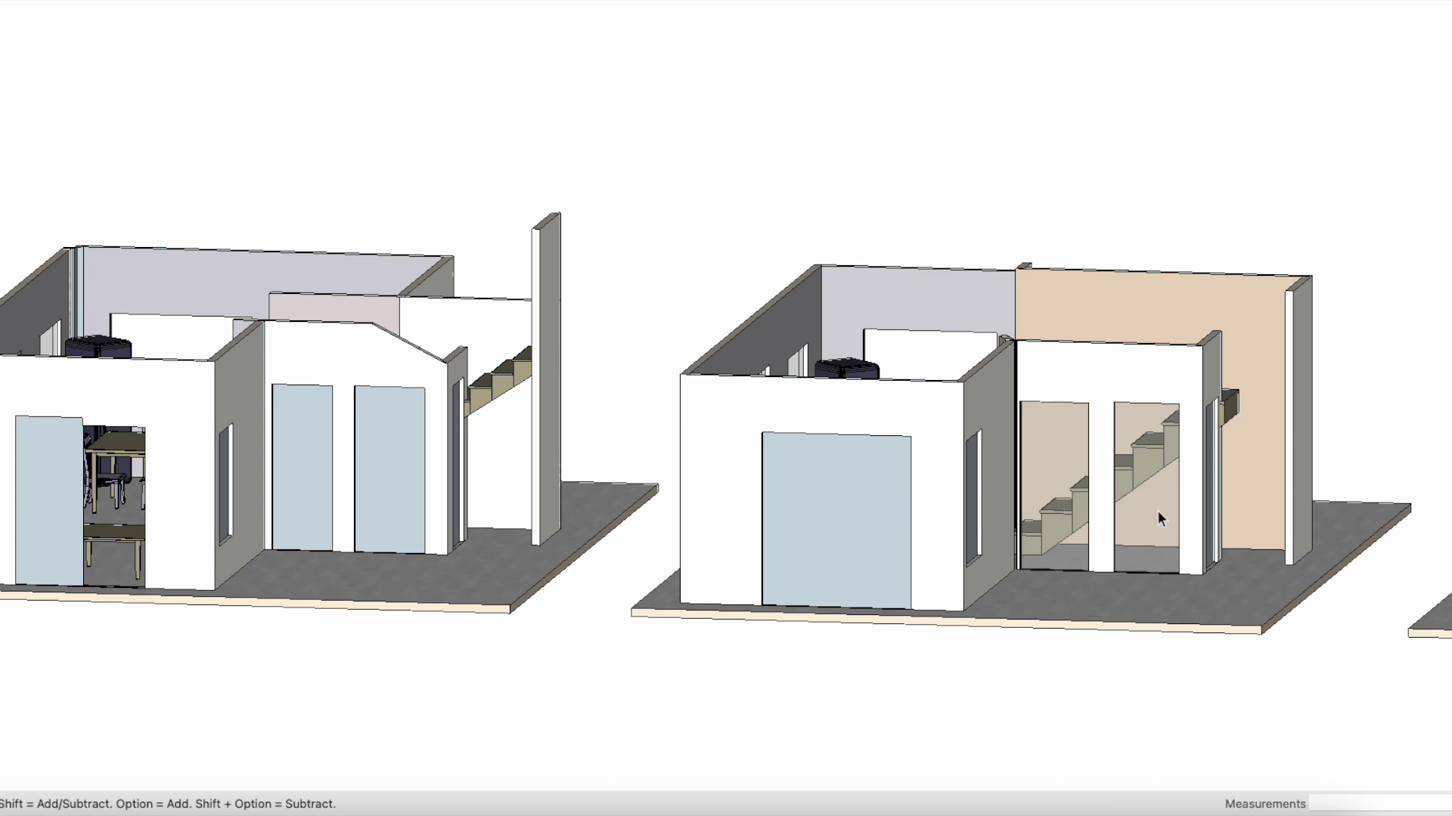
pyautogui.moveTo(797, 419); pyautogui.dragTo(901, 546, button='middle')
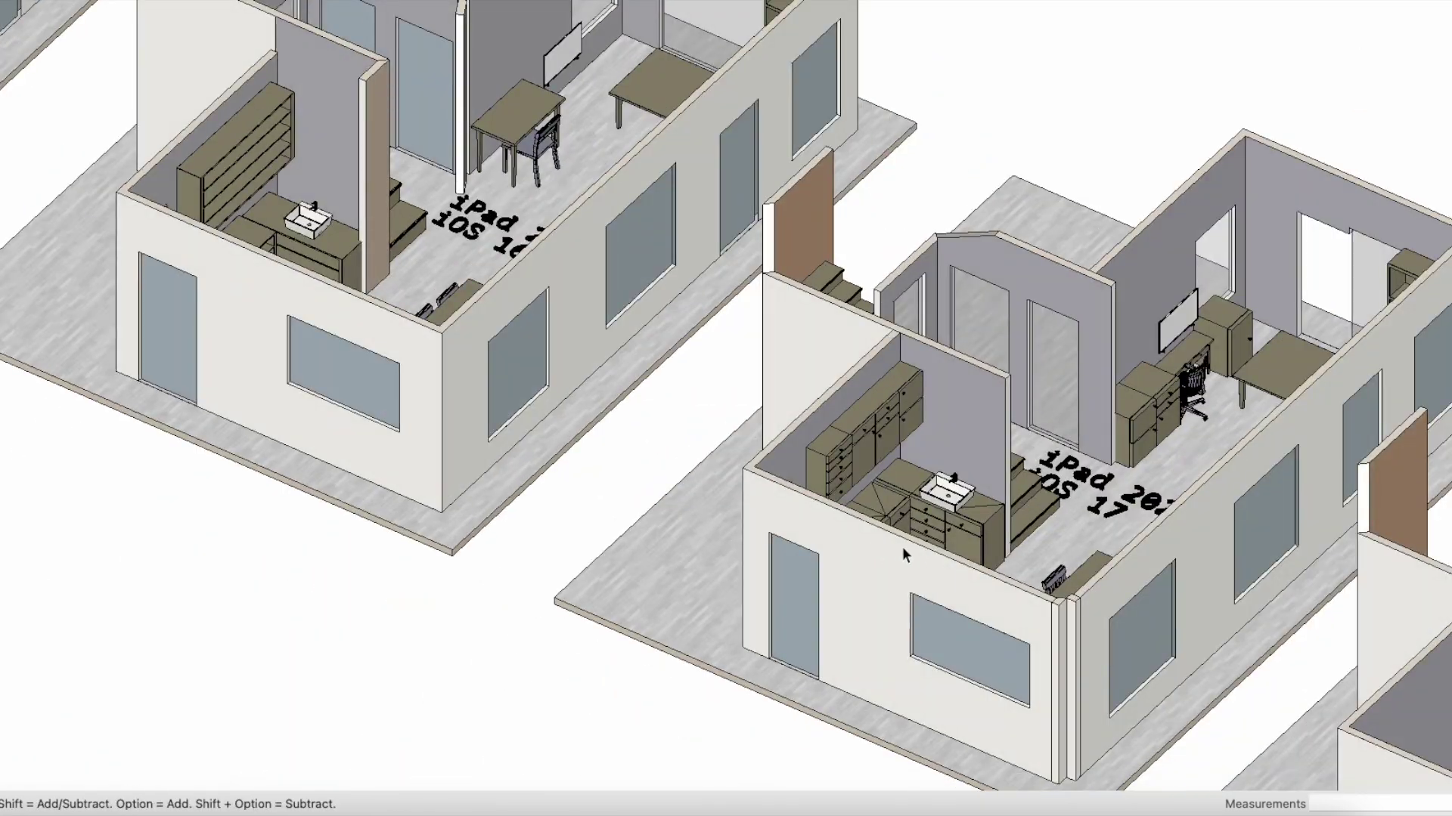
pyautogui.moveTo(507, 375); pyautogui.dragTo(1016, 419, button='middle')
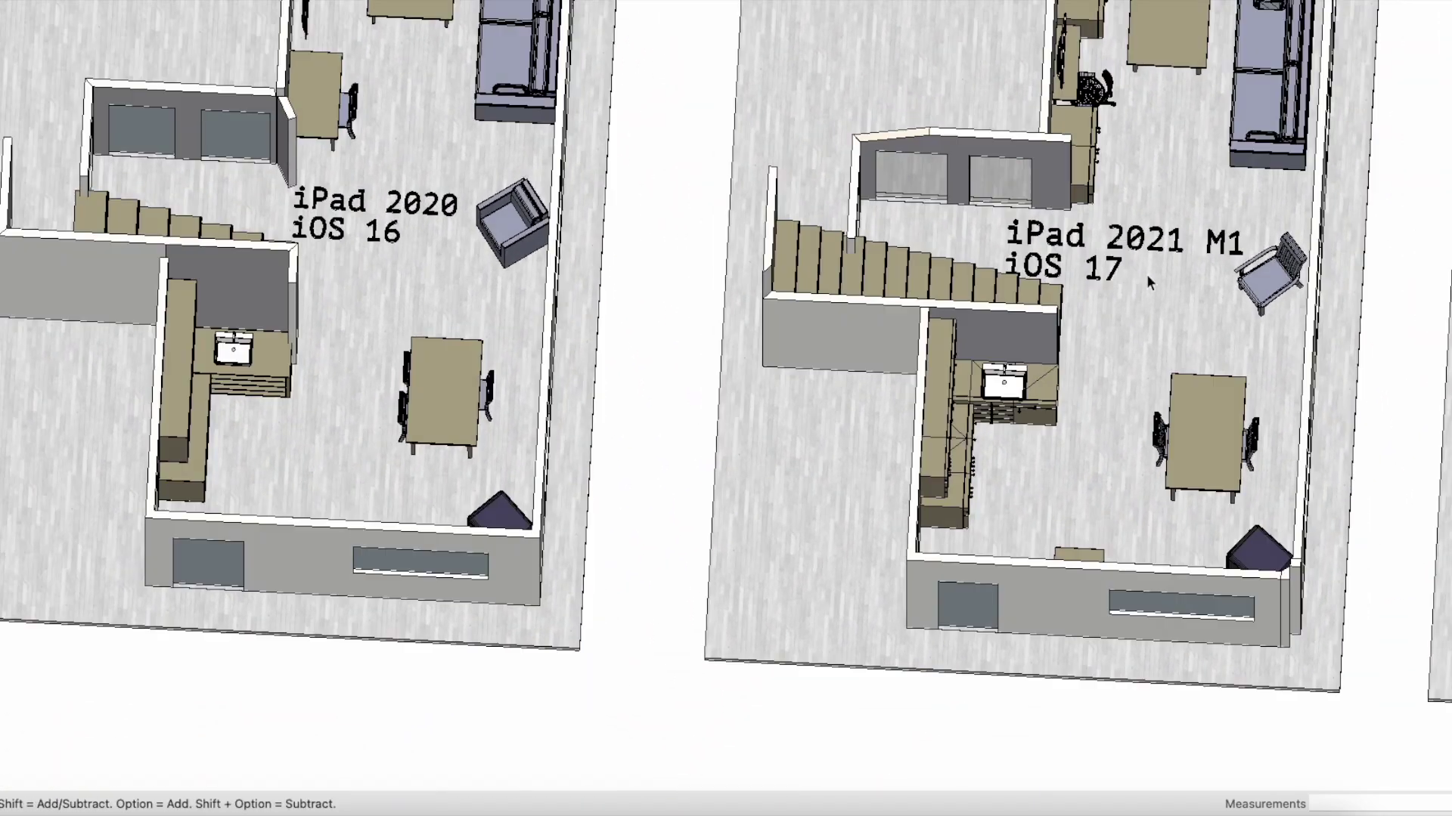
pyautogui.scroll(-5, 1123, 271)
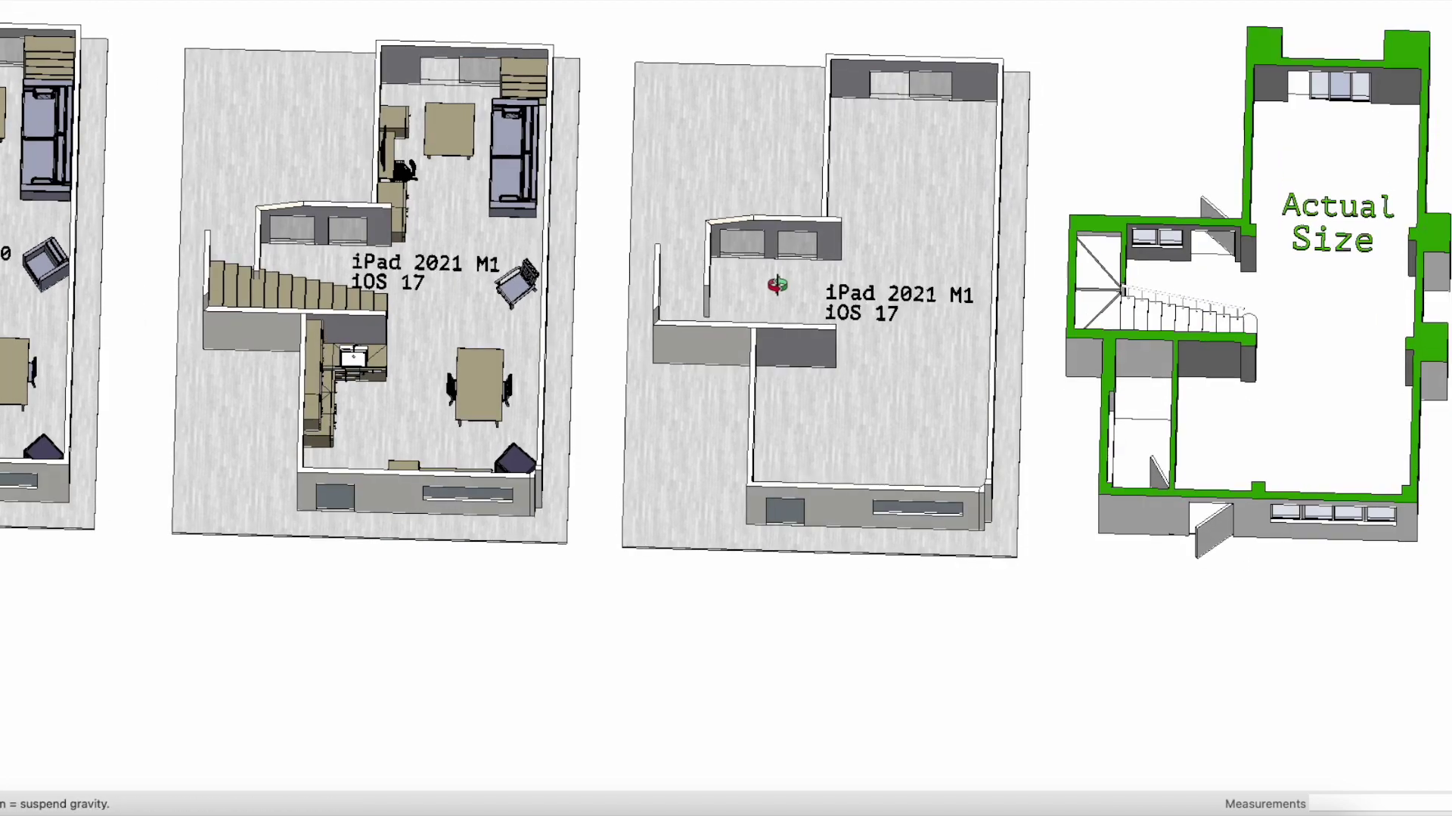